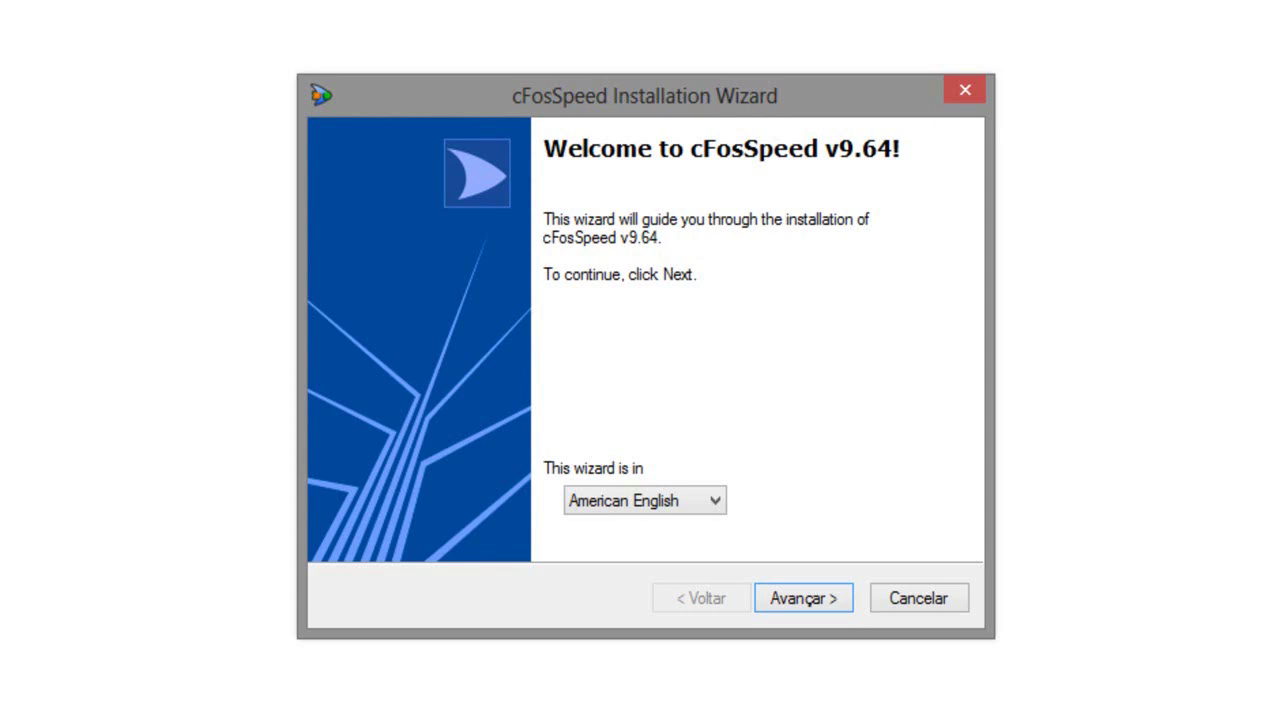
# Switch the installation wizard's language to Português do Brasil and continue to the license agreement
pyautogui.click(710, 501)
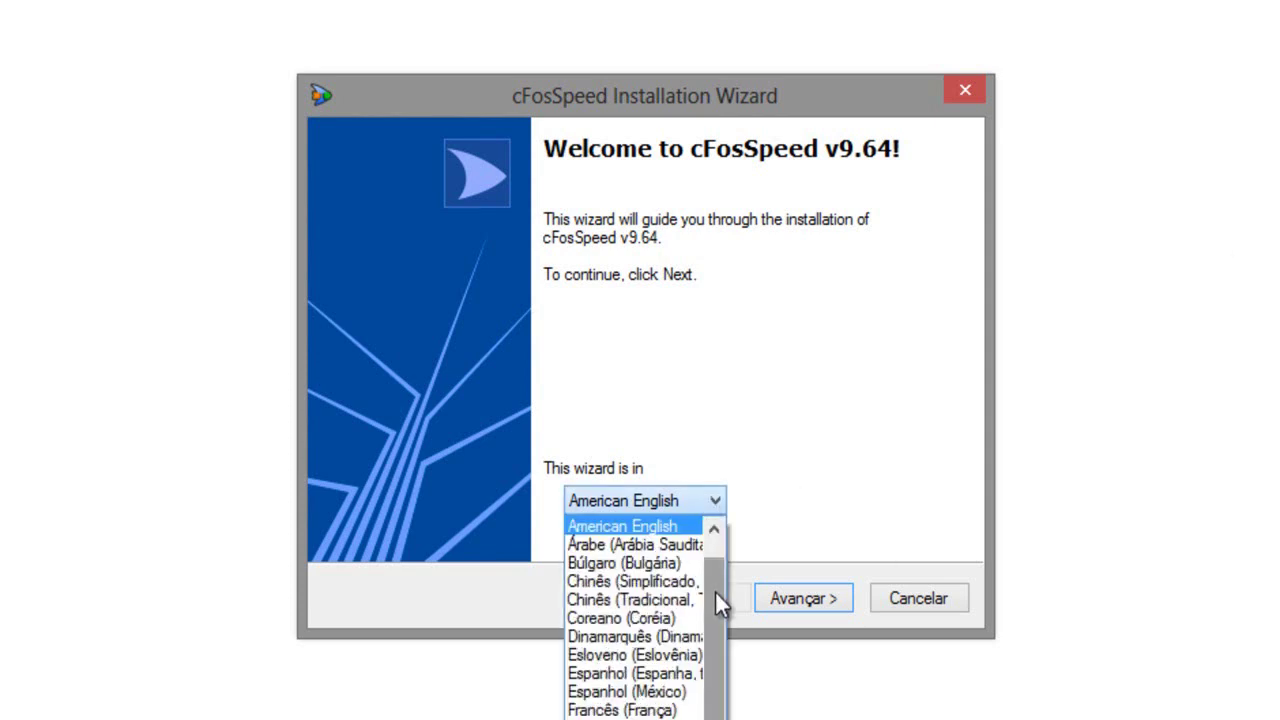
pyautogui.scroll(-1, 718, 600)
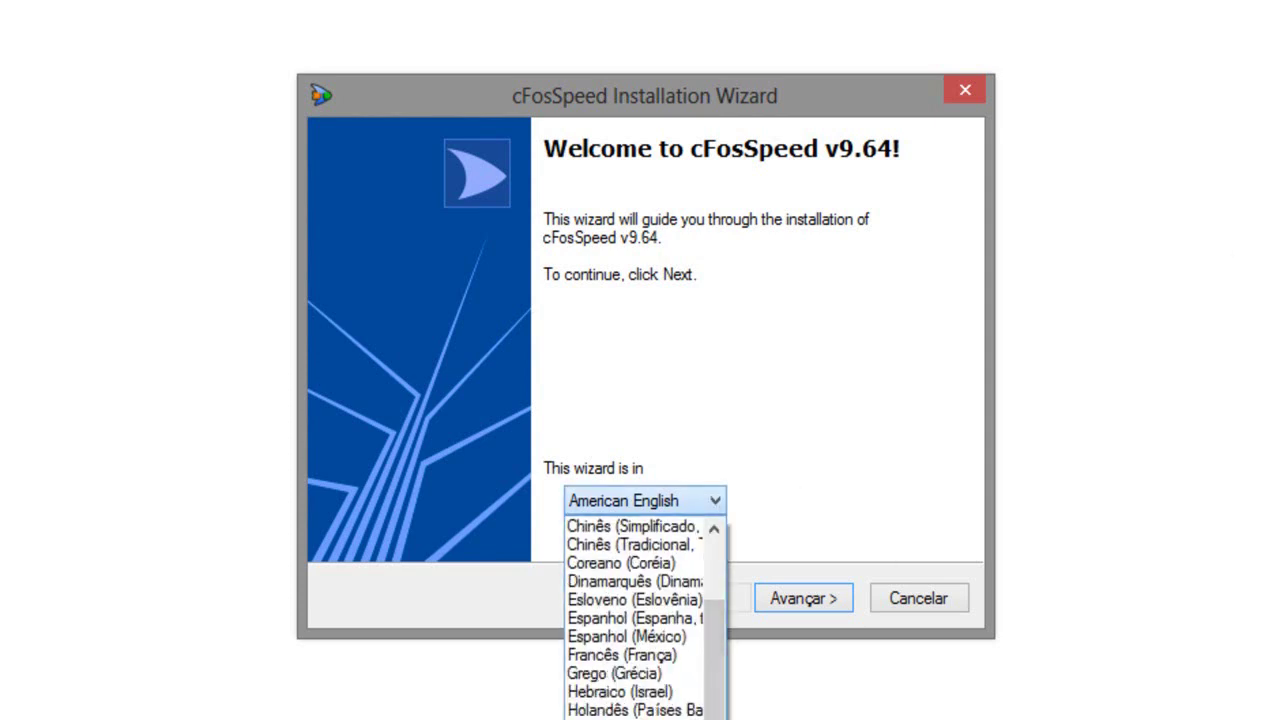
pyautogui.click(630, 715)
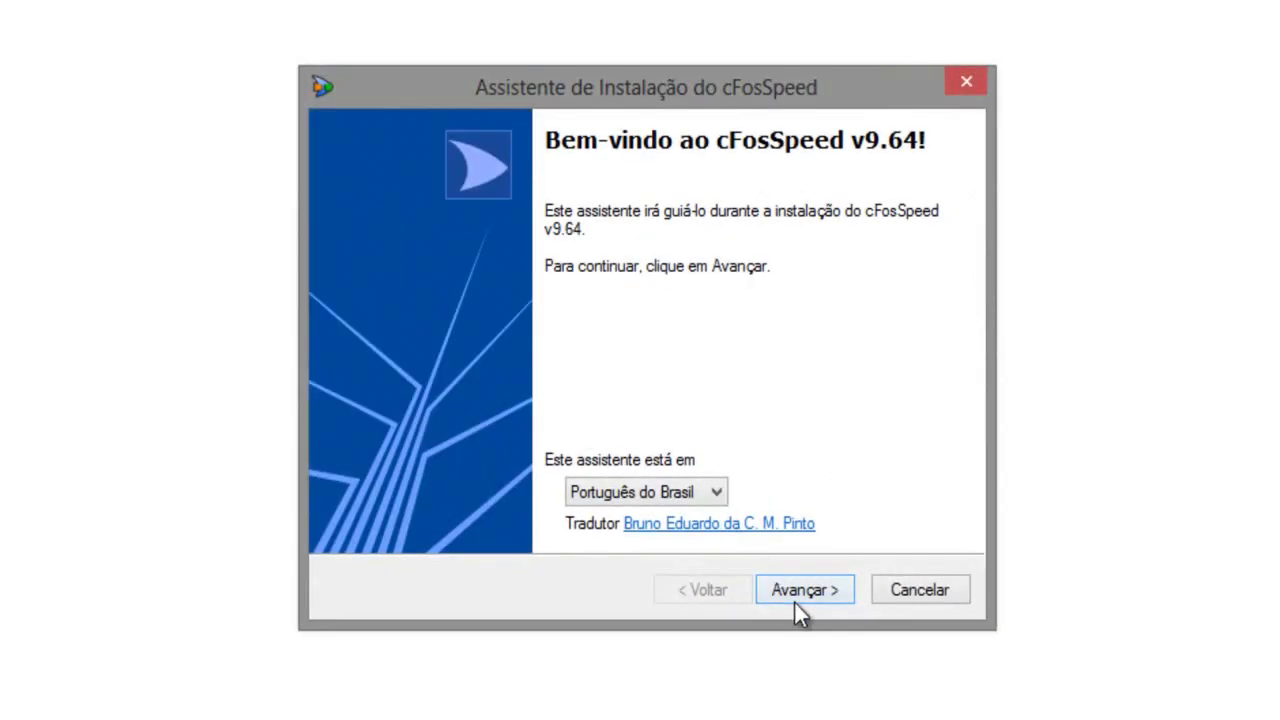
pyautogui.click(799, 590)
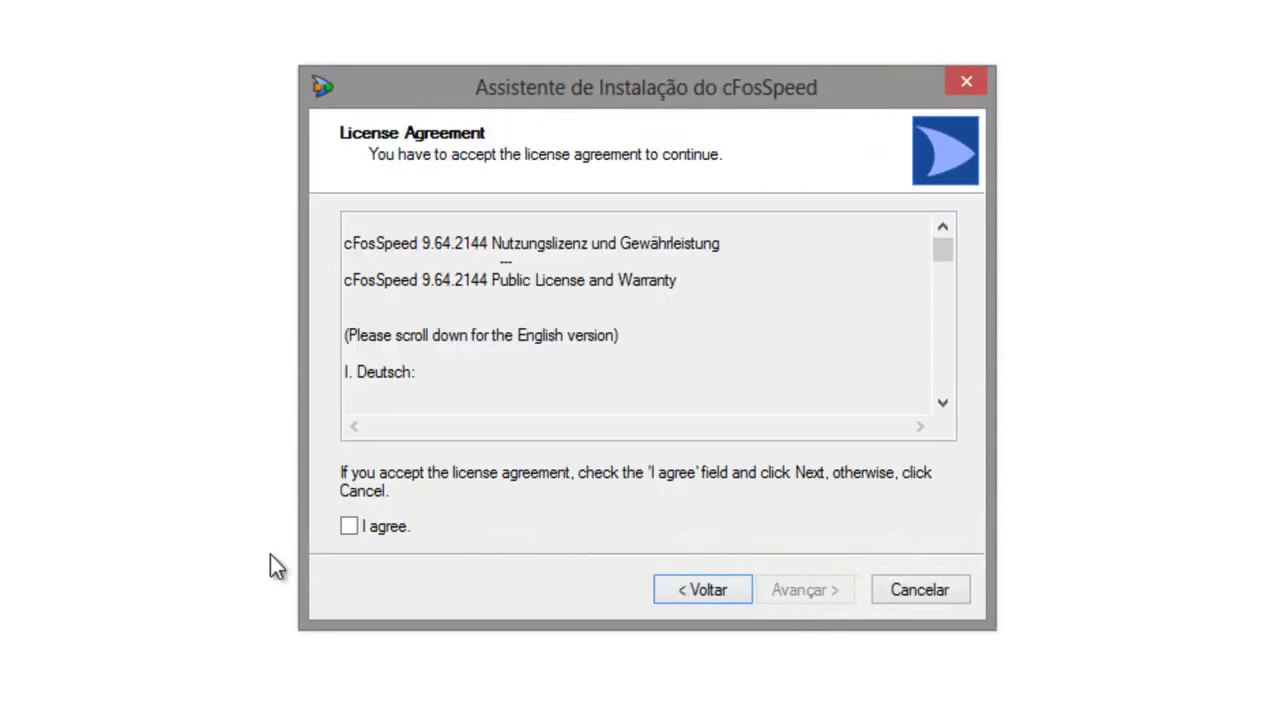
# Accept the license agreement and keep C:\Program Files\cFosSpeed as the installation directory
pyautogui.click(390, 536)
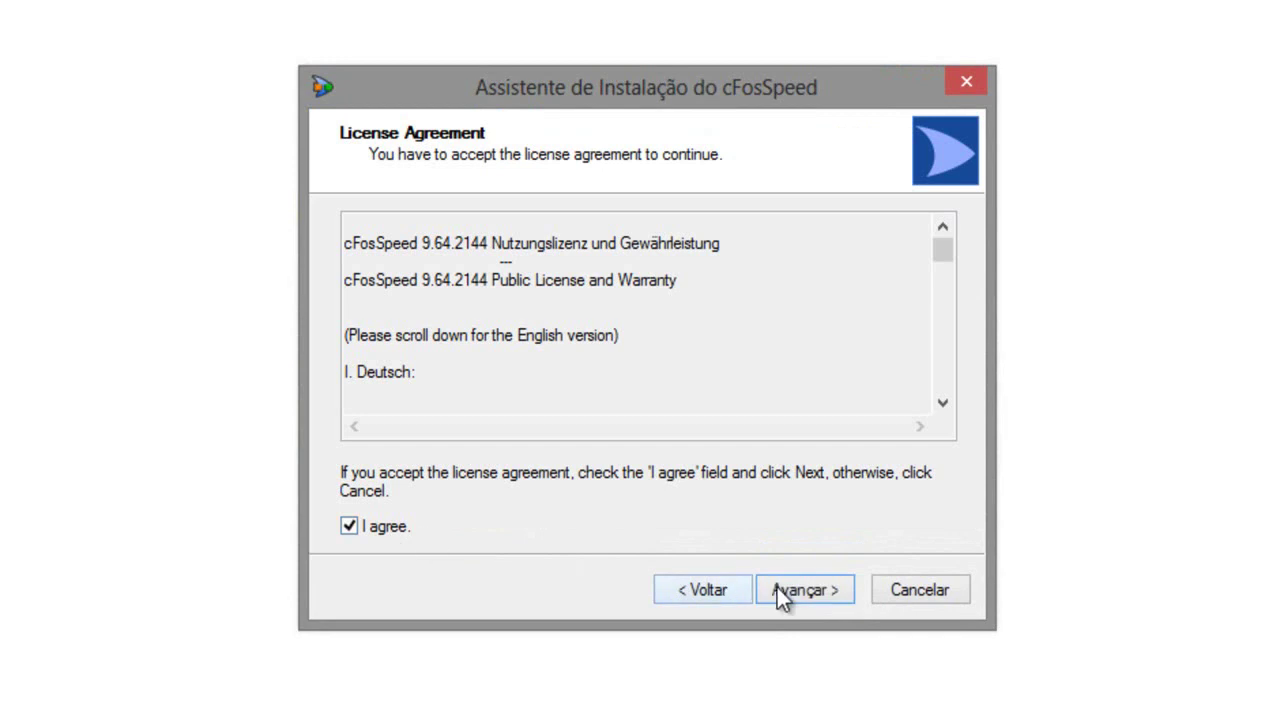
pyautogui.click(778, 587)
pyautogui.moveTo(470, 259); pyautogui.dragTo(640, 254)
pyautogui.click(703, 262)
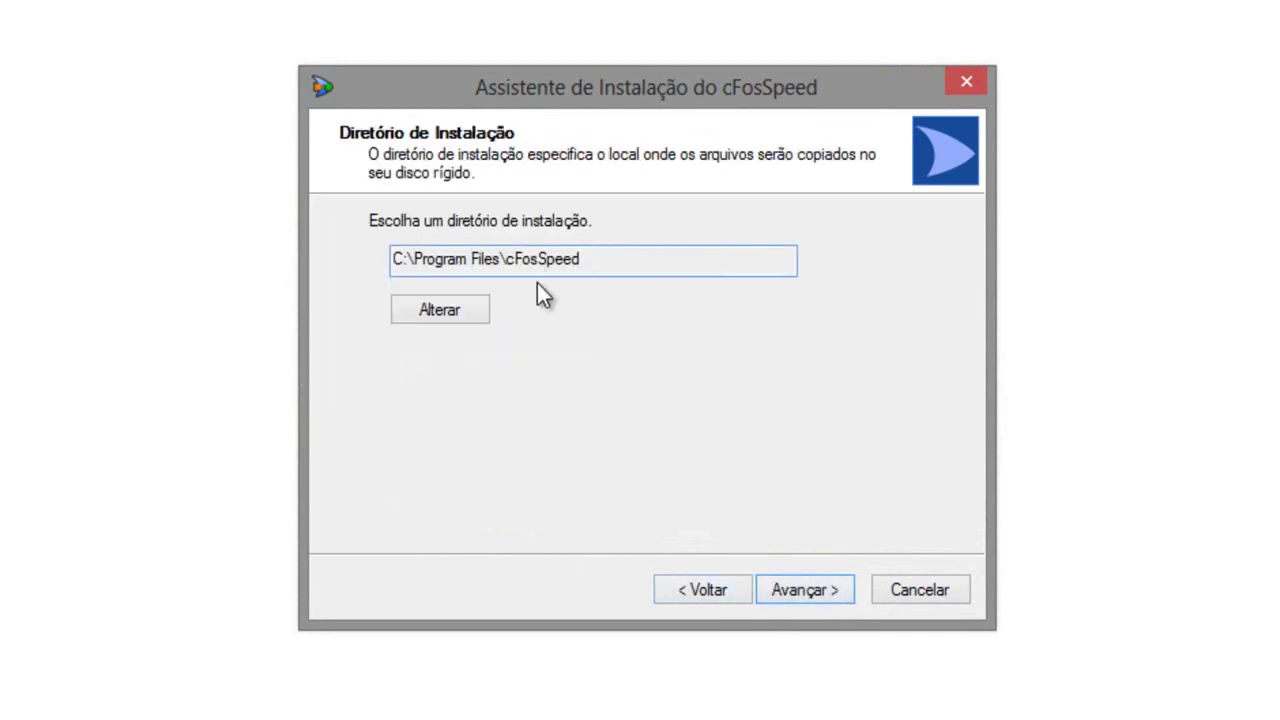
pyautogui.click(812, 589)
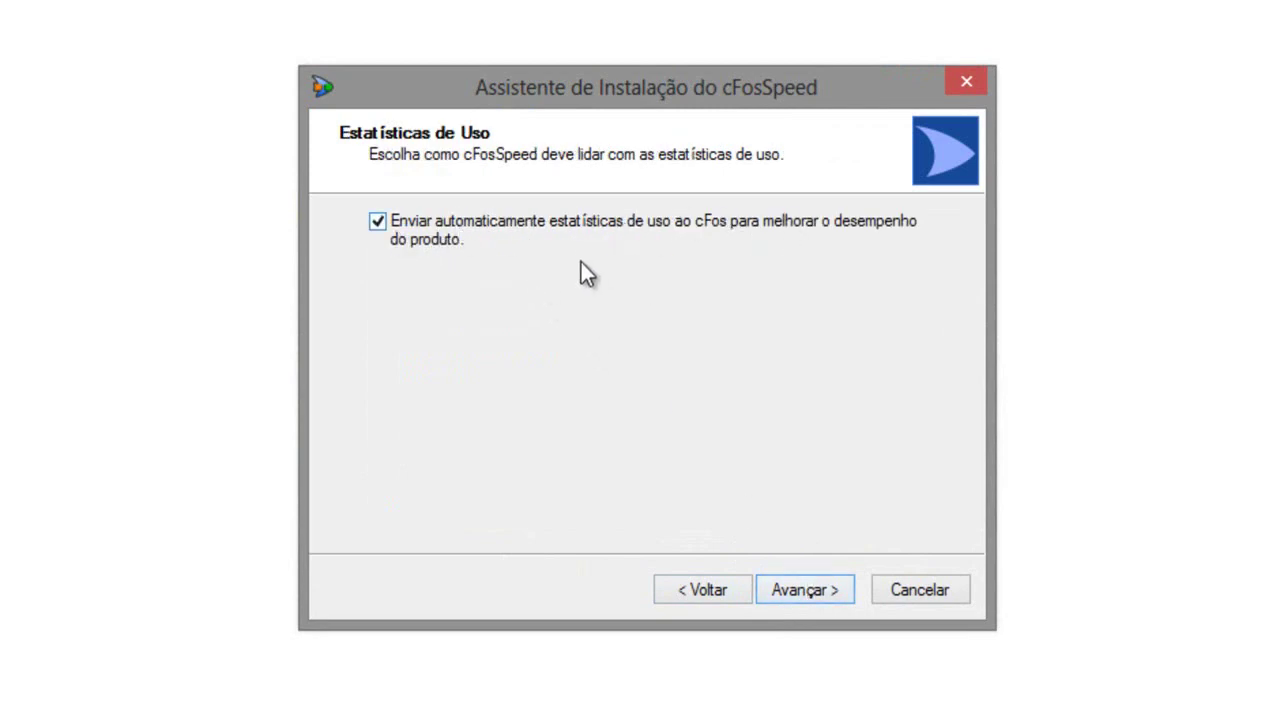
# Set the choice for automatically sending usage statistics to cFos and run the installation
pyautogui.click(472, 221)
pyautogui.click(417, 223)
pyautogui.click(440, 230)
pyautogui.click(443, 222)
pyautogui.click(443, 222)
pyautogui.click(798, 580)
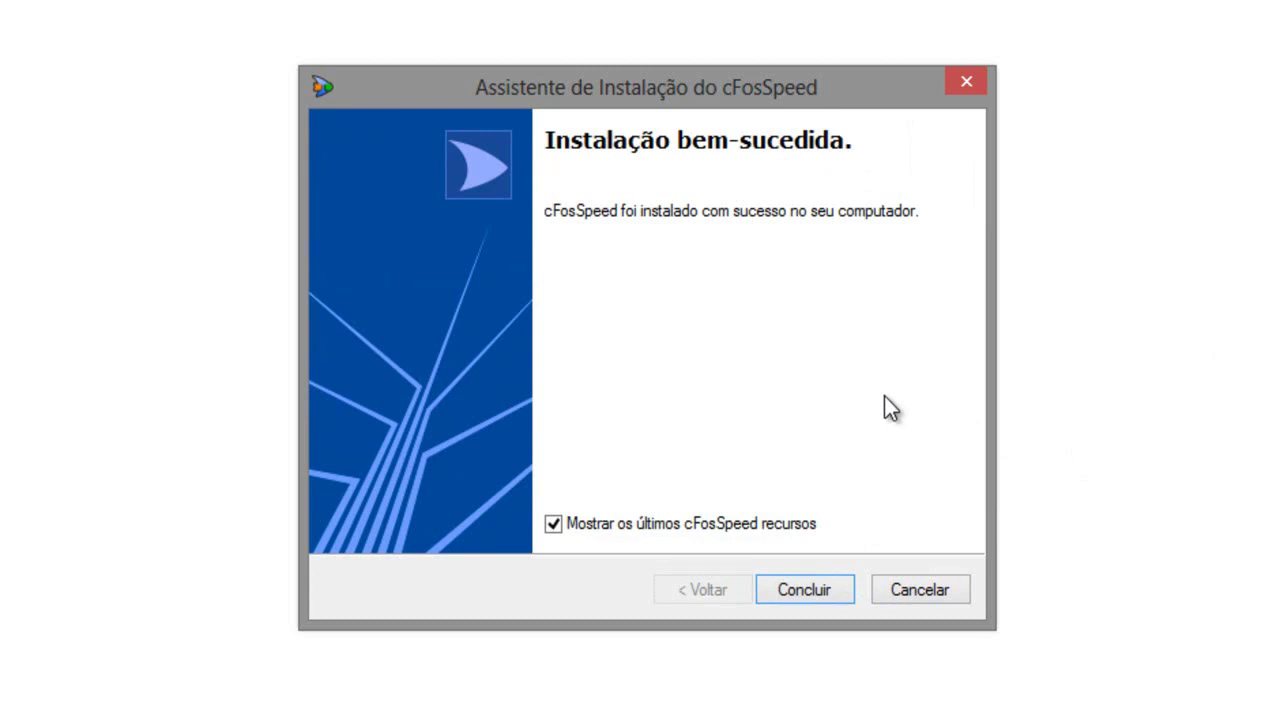
# Turn off showing the latest cFosSpeed features and finish the installation wizard
pyautogui.click(766, 521)
pyautogui.click(820, 595)
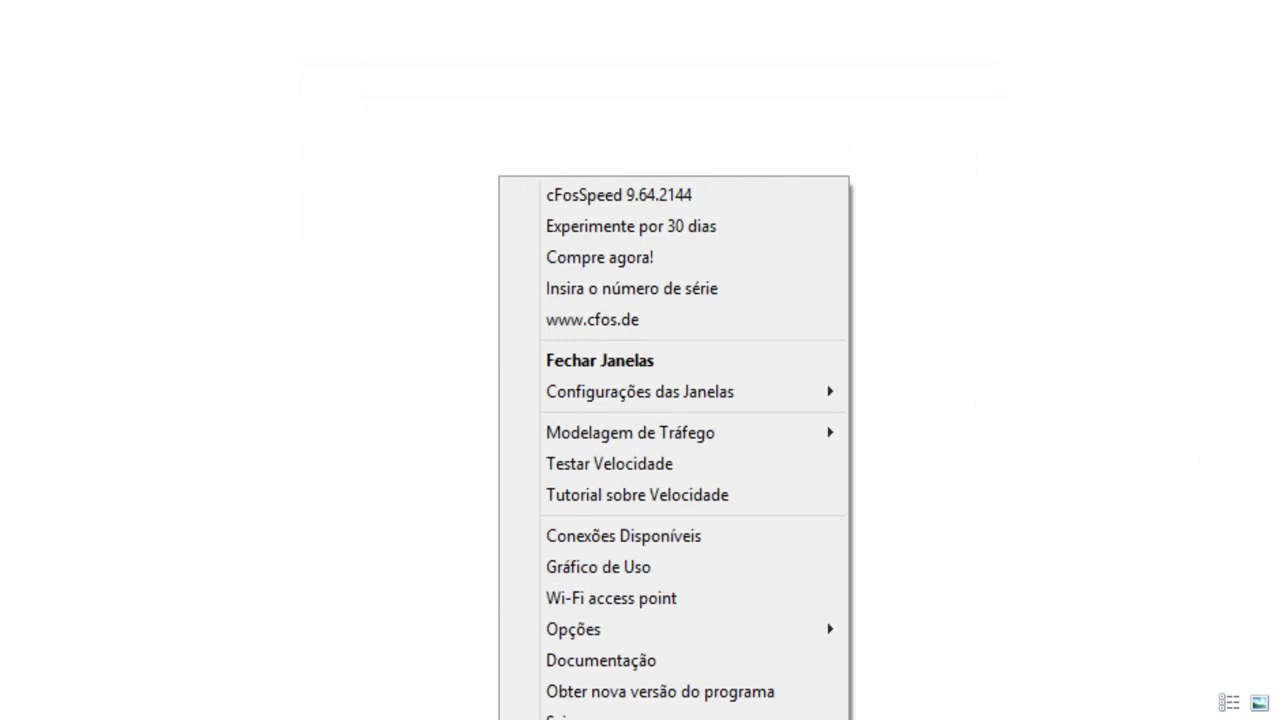
# Open cFosSpeed's Configurações window and look over the general preferences
pyautogui.moveTo(773, 630)
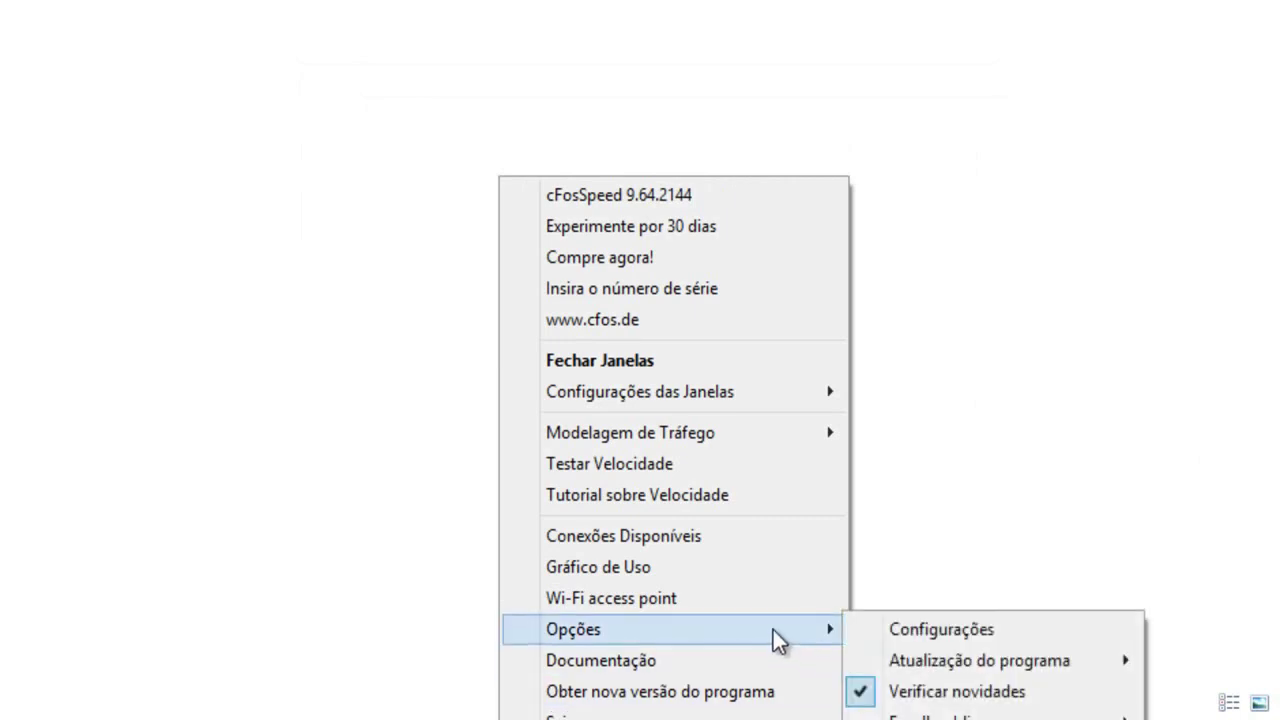
pyautogui.click(888, 639)
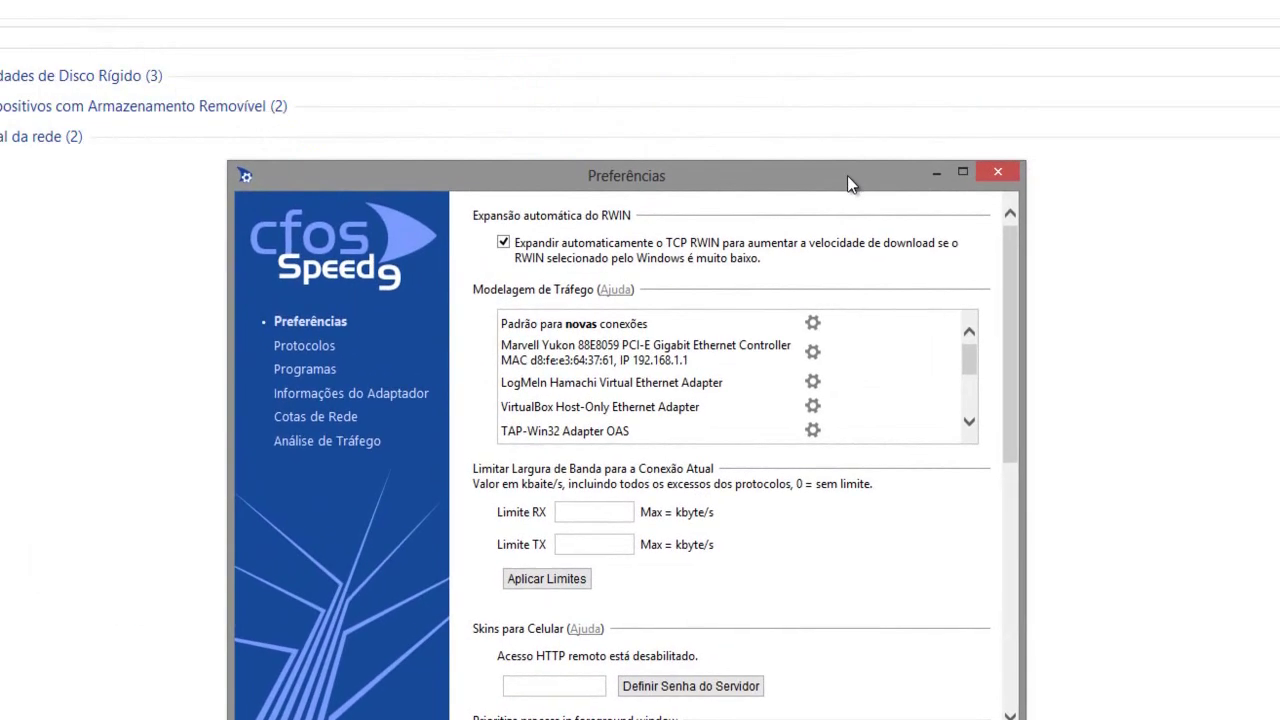
pyautogui.moveTo(1008, 345); pyautogui.dragTo(1023, 644)
pyautogui.moveTo(1080, 573); pyautogui.dragTo(1070, 125)
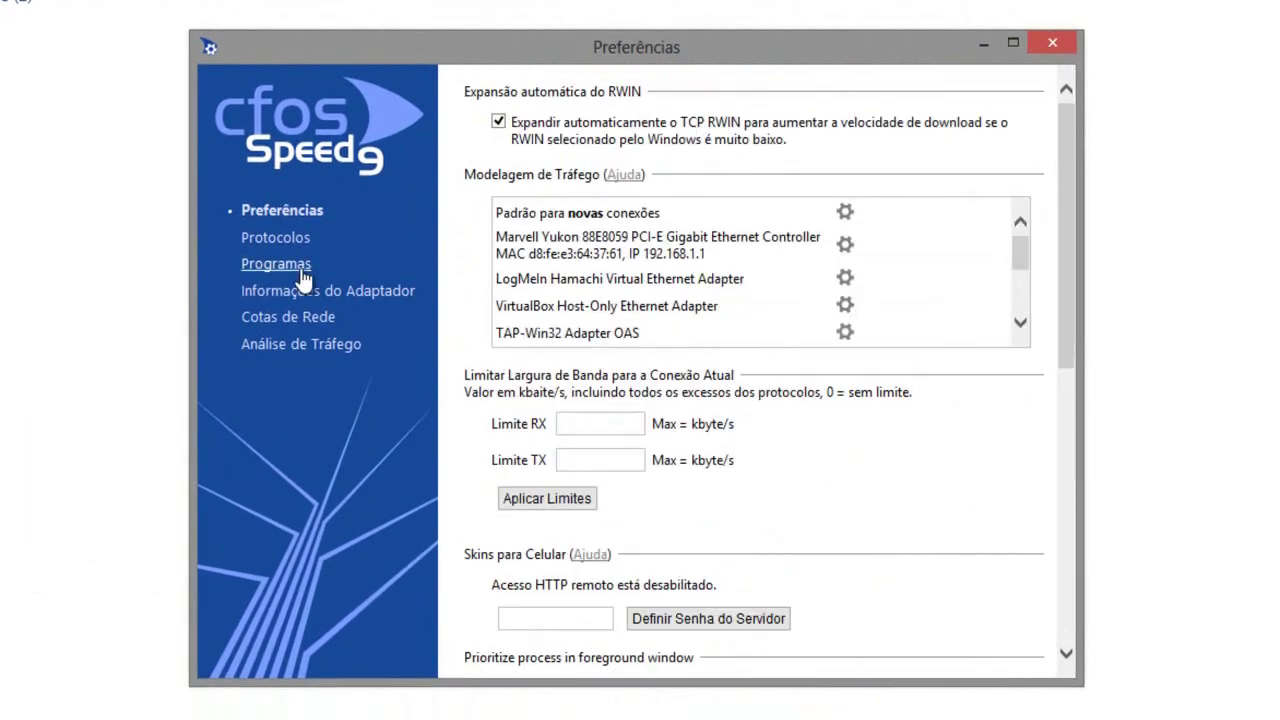
# Check the protocol priorities, and open the Jogos category of the program priorities to browse its list of games
pyautogui.click(280, 240)
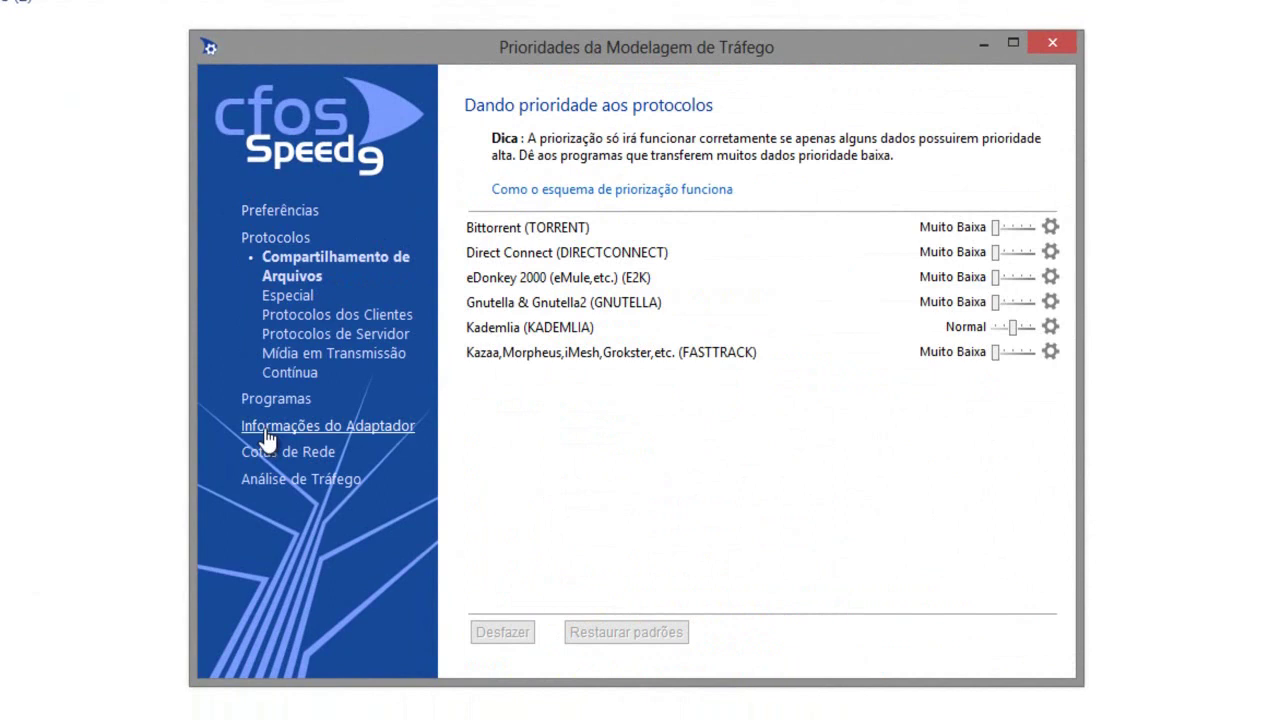
pyautogui.click(258, 400)
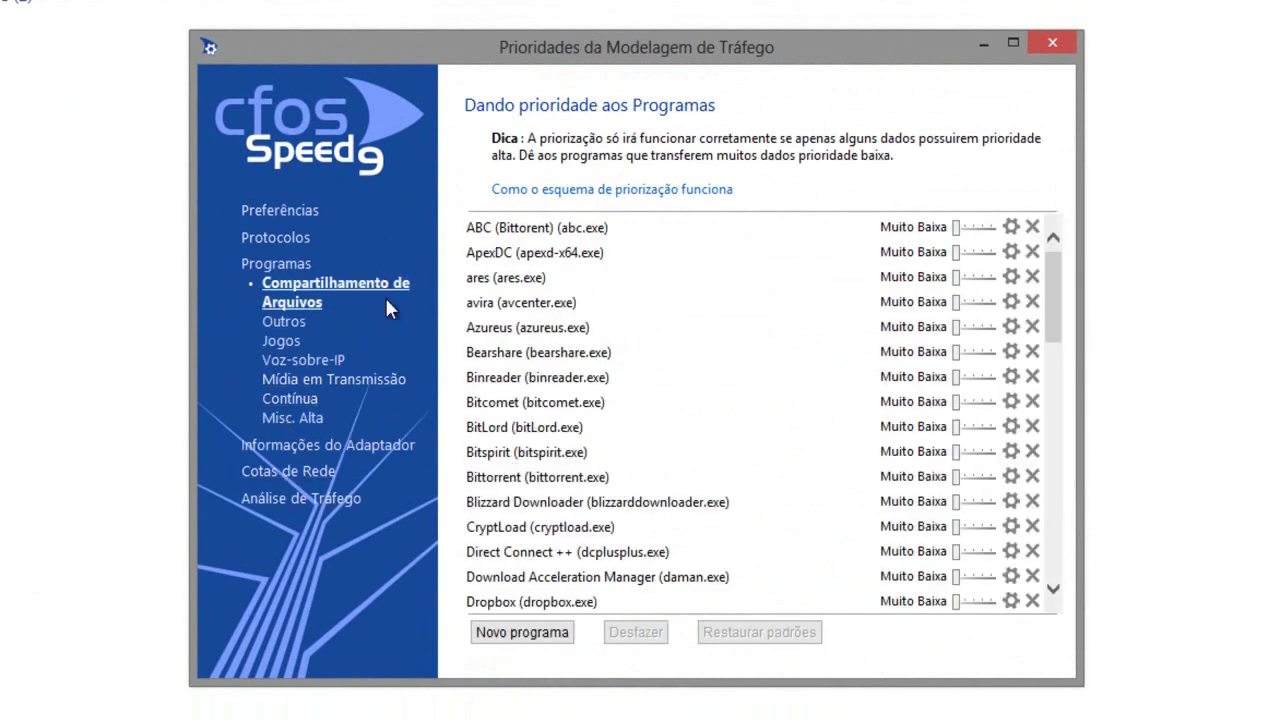
pyautogui.click(283, 342)
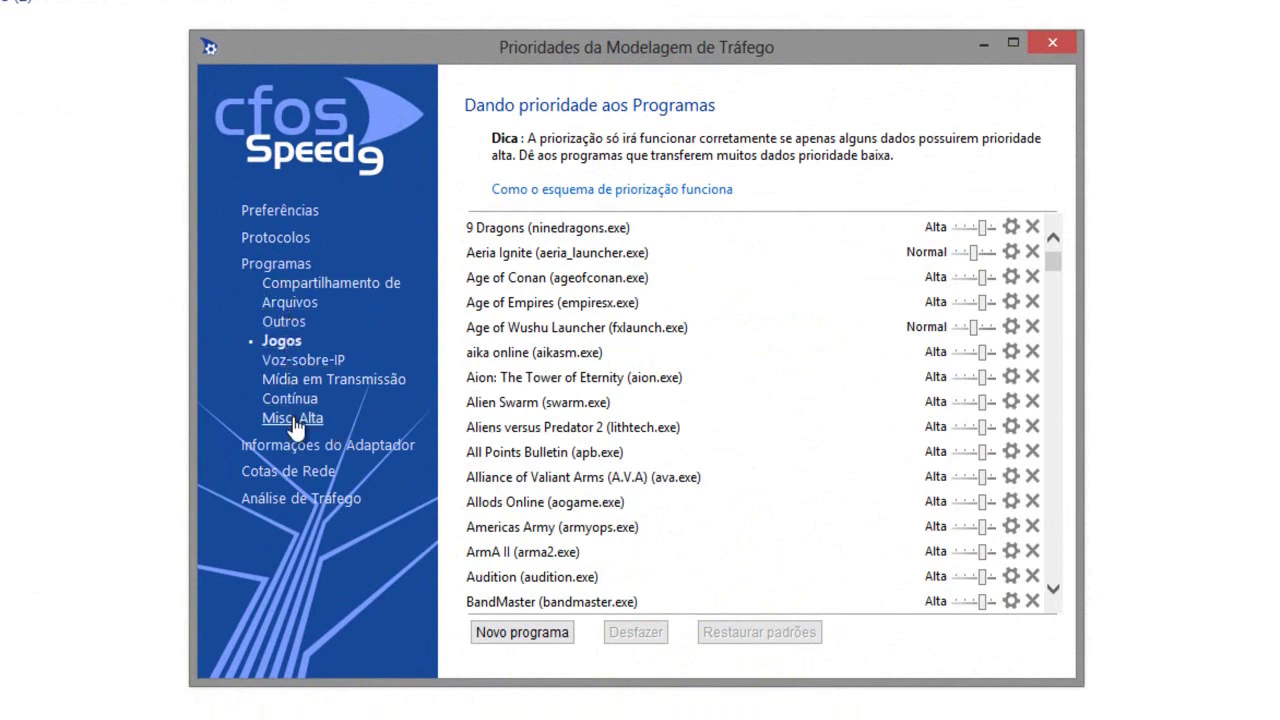
pyautogui.click(266, 343)
pyautogui.moveTo(1052, 265); pyautogui.dragTo(1050, 416)
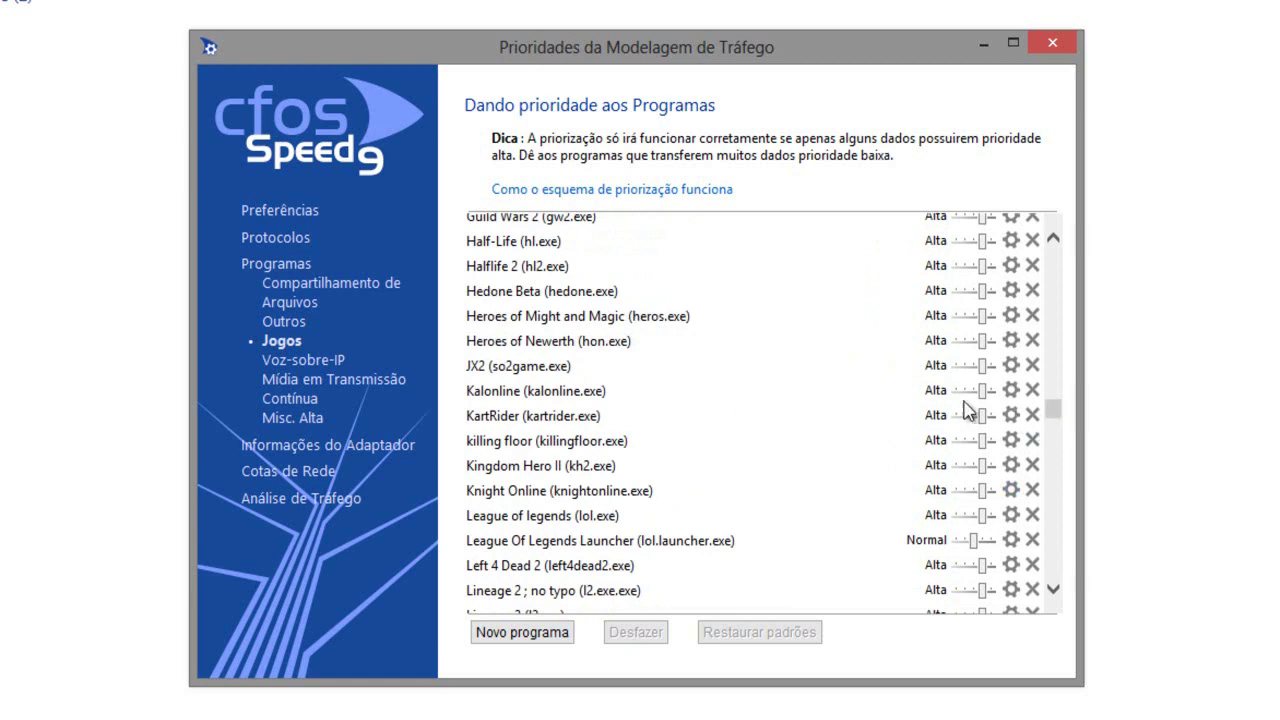
pyautogui.moveTo(1052, 410); pyautogui.dragTo(1050, 337)
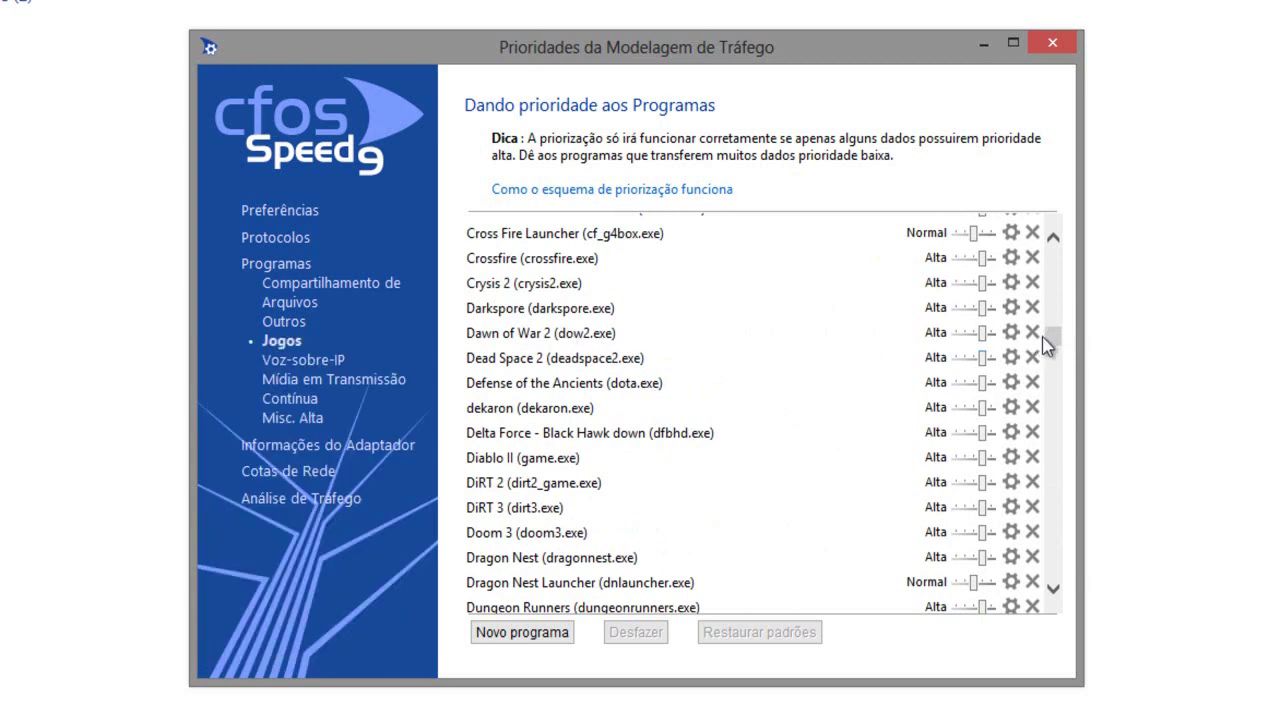
pyautogui.moveTo(1049, 336); pyautogui.dragTo(1080, 190)
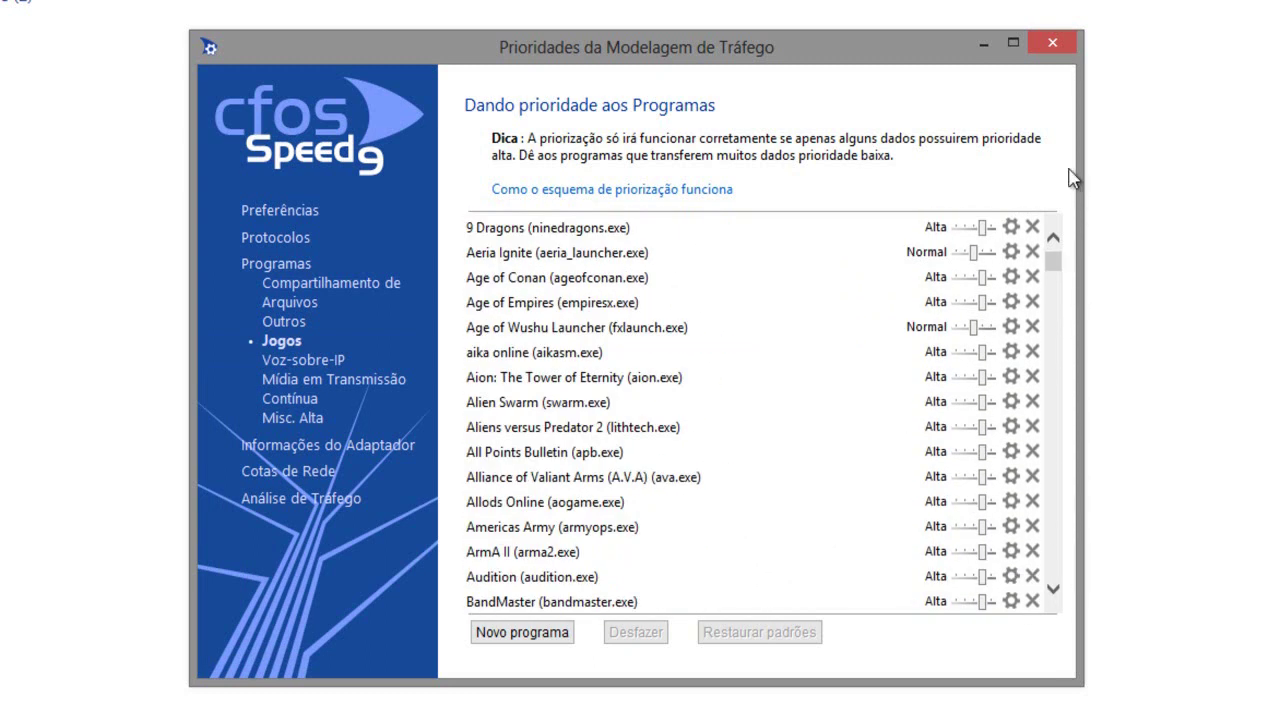
pyautogui.click(519, 633)
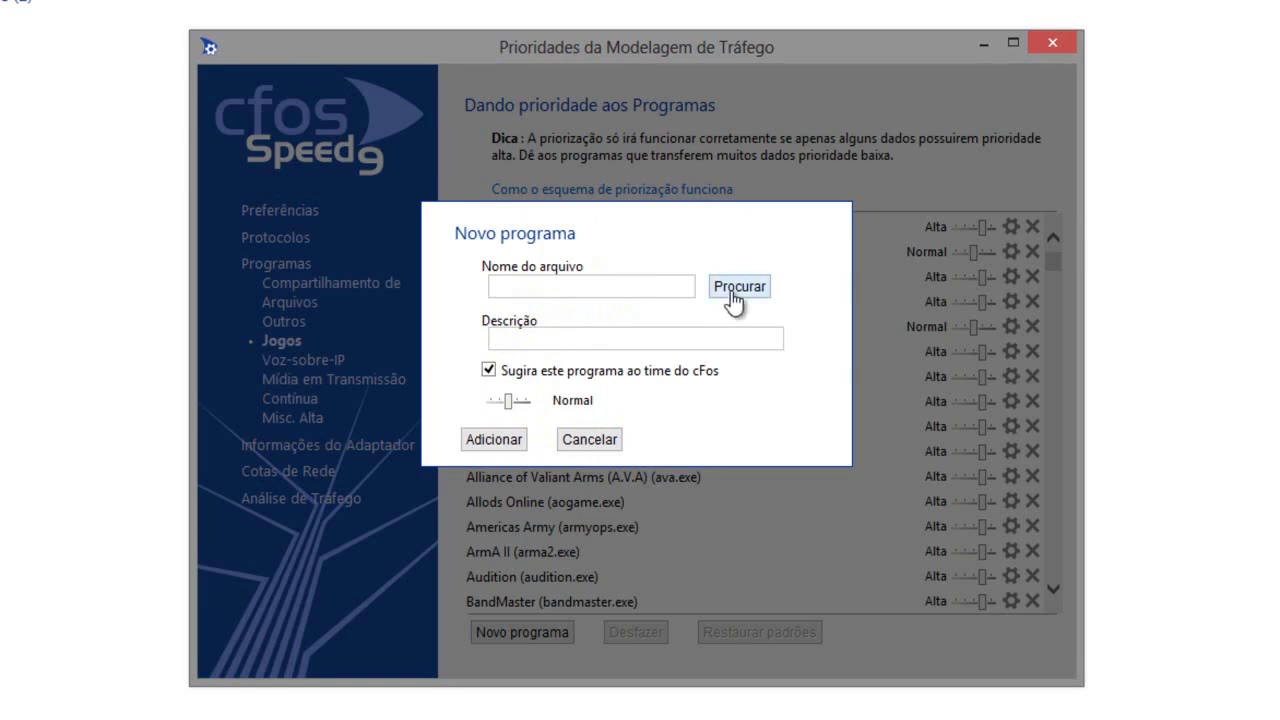
pyautogui.click(733, 296)
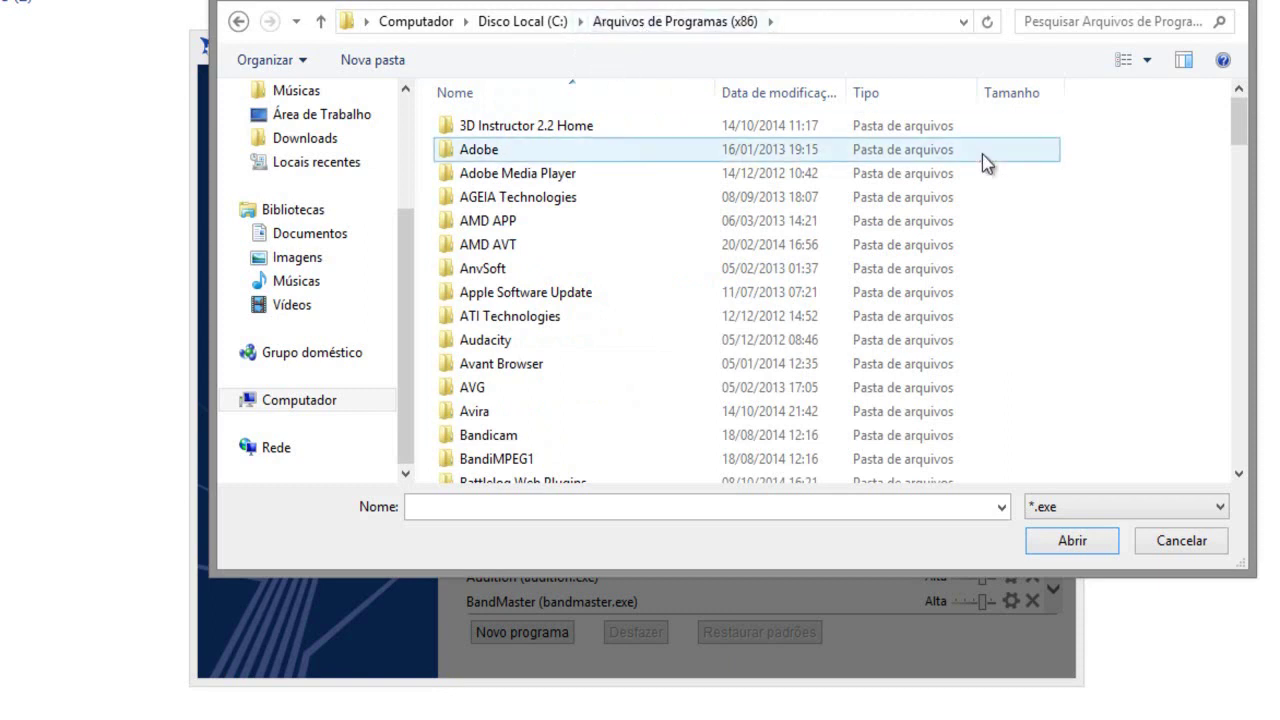
pyautogui.moveTo(1238, 120); pyautogui.dragTo(1240, 241)
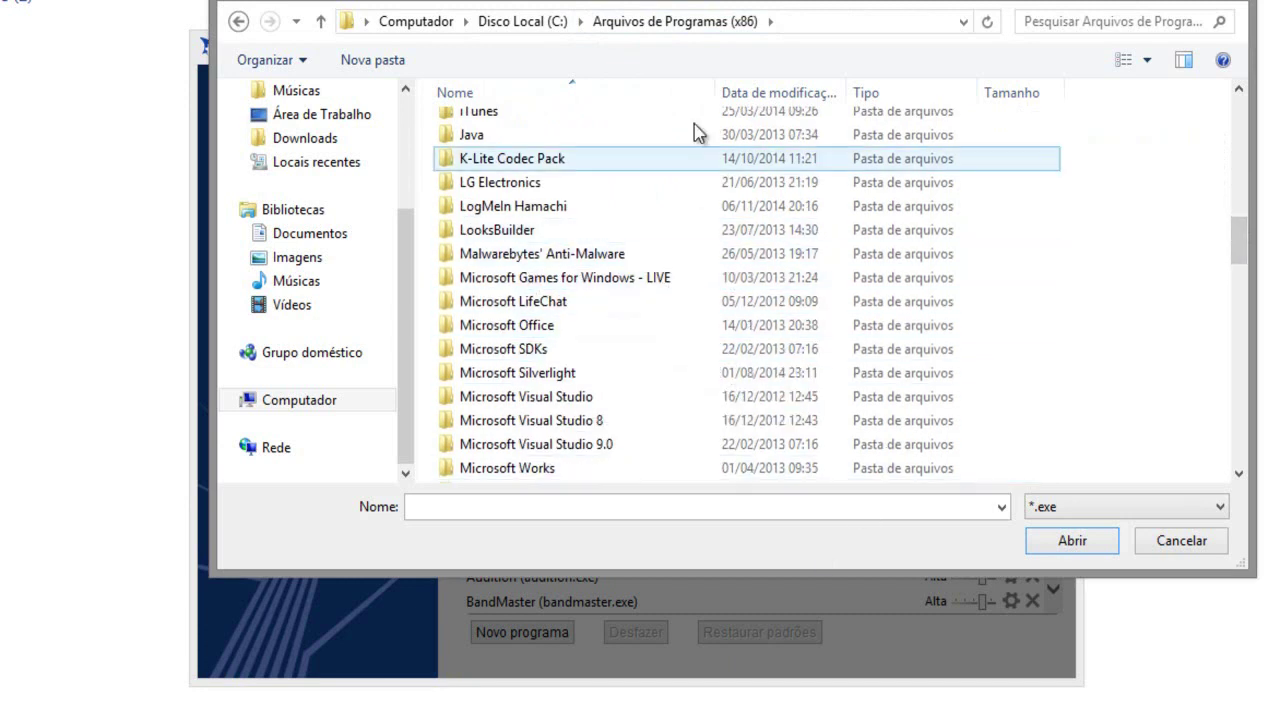
pyautogui.moveTo(725, 3); pyautogui.dragTo(722, 28)
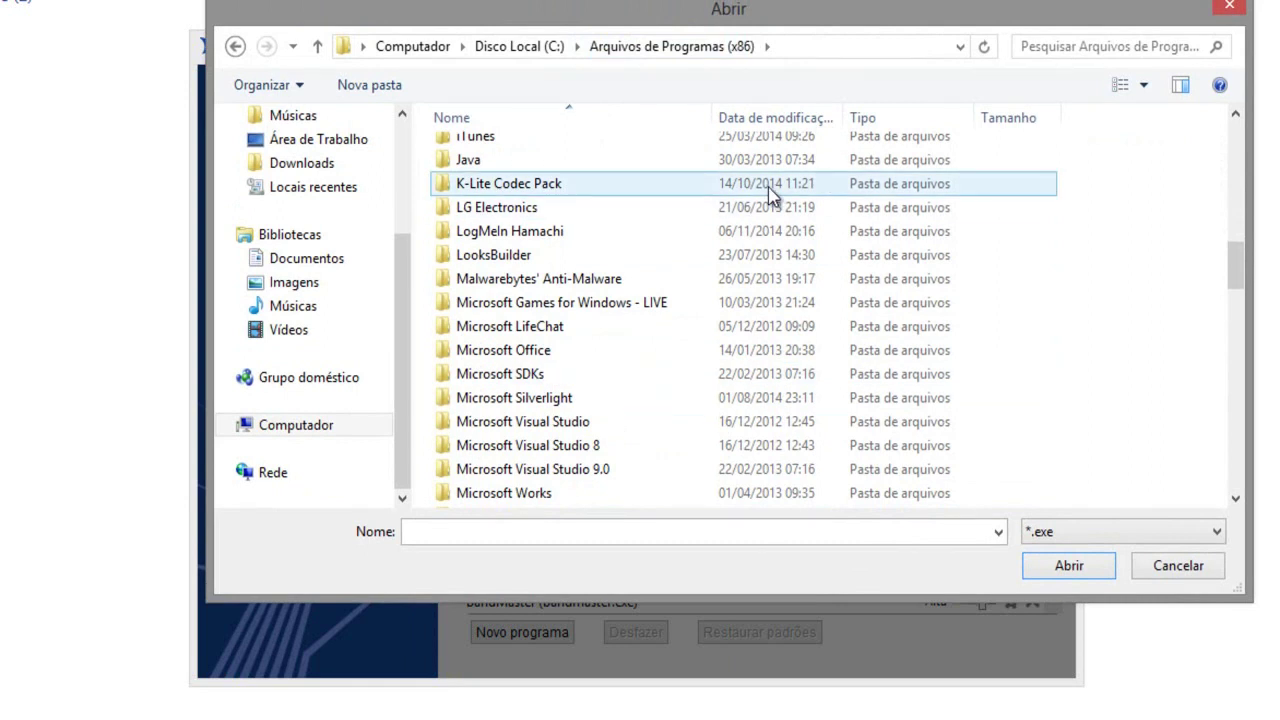
pyautogui.click(1193, 566)
pyautogui.click(603, 518)
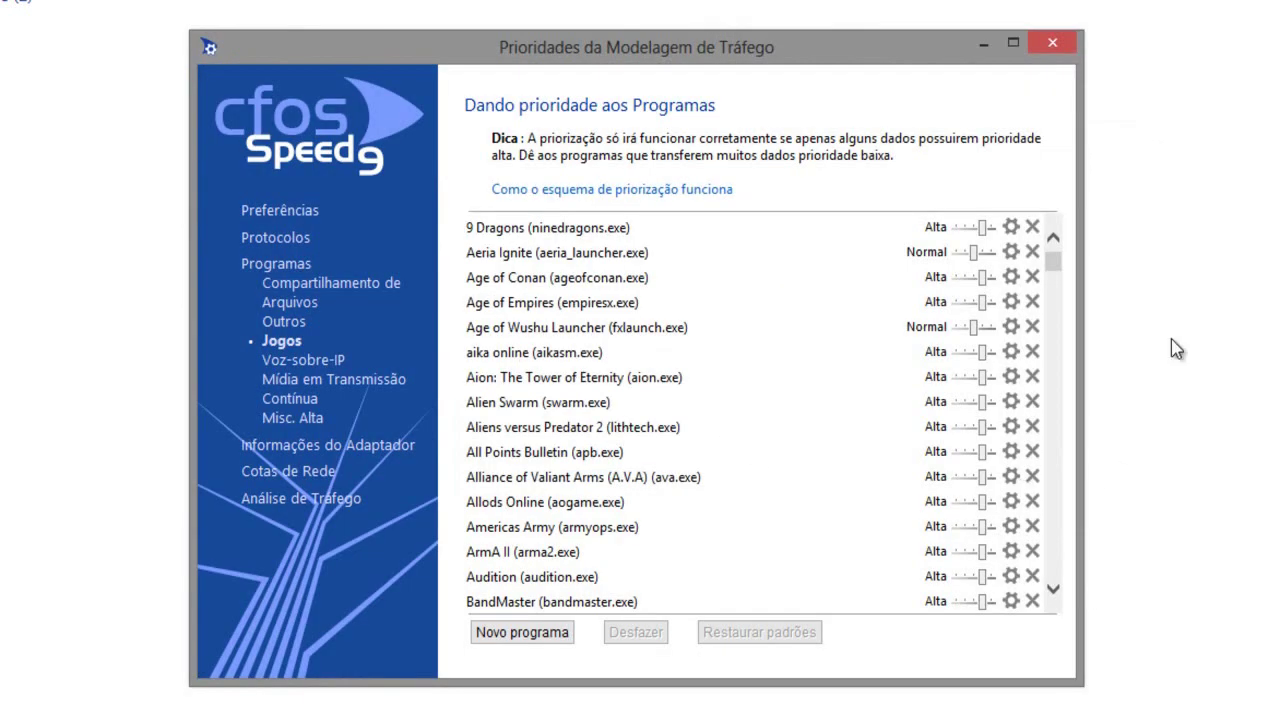
# Set the traffic priority of League of legends (lol.exe) in the games list to Muito Alta
pyautogui.moveTo(1064, 258)
pyautogui.mouseDown()
pyautogui.moveTo(1066, 325)
pyautogui.moveTo(1057, 243)
pyautogui.mouseUp()
pyautogui.moveTo(1058, 263); pyautogui.dragTo(1057, 352)
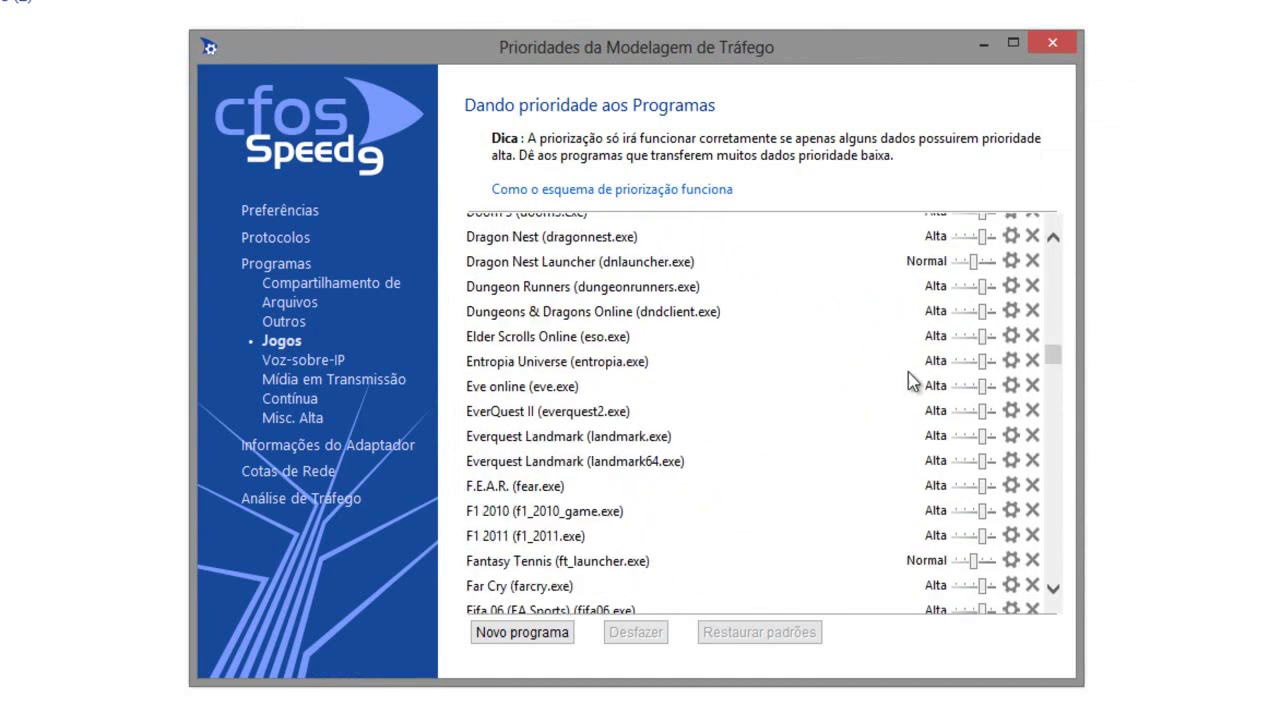
pyautogui.scroll(-10, 560, 410)
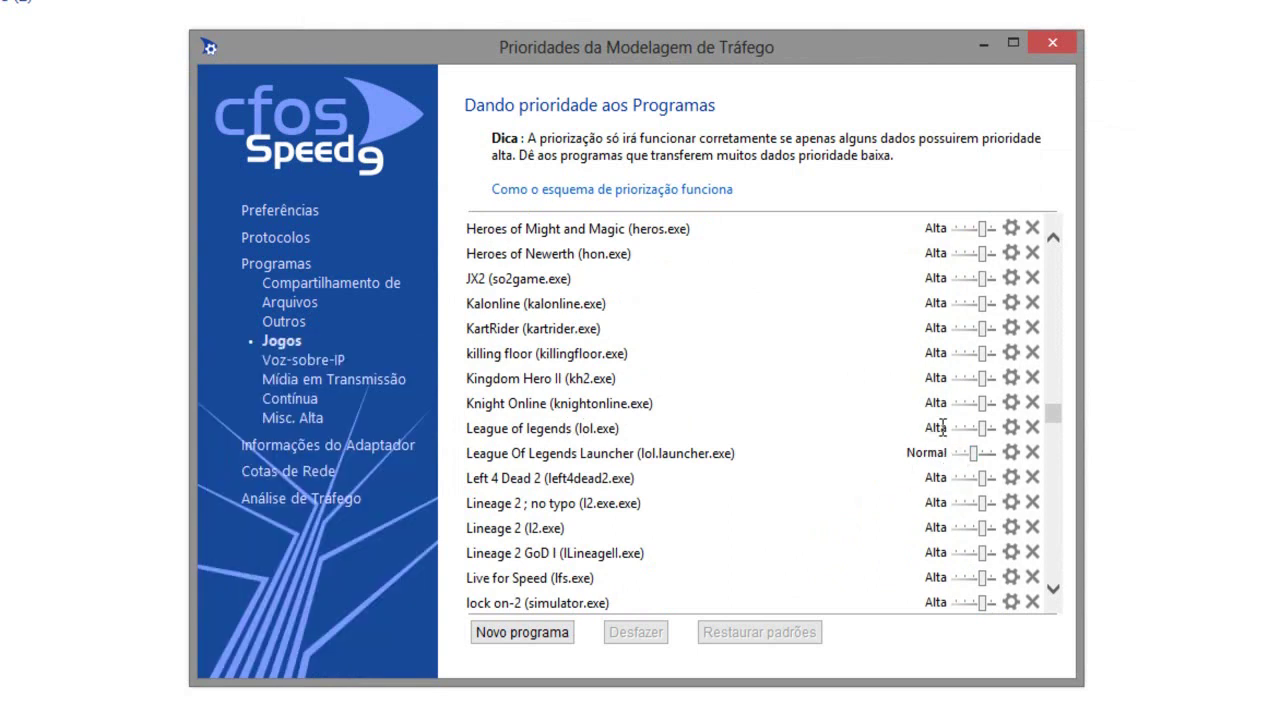
pyautogui.click(991, 428)
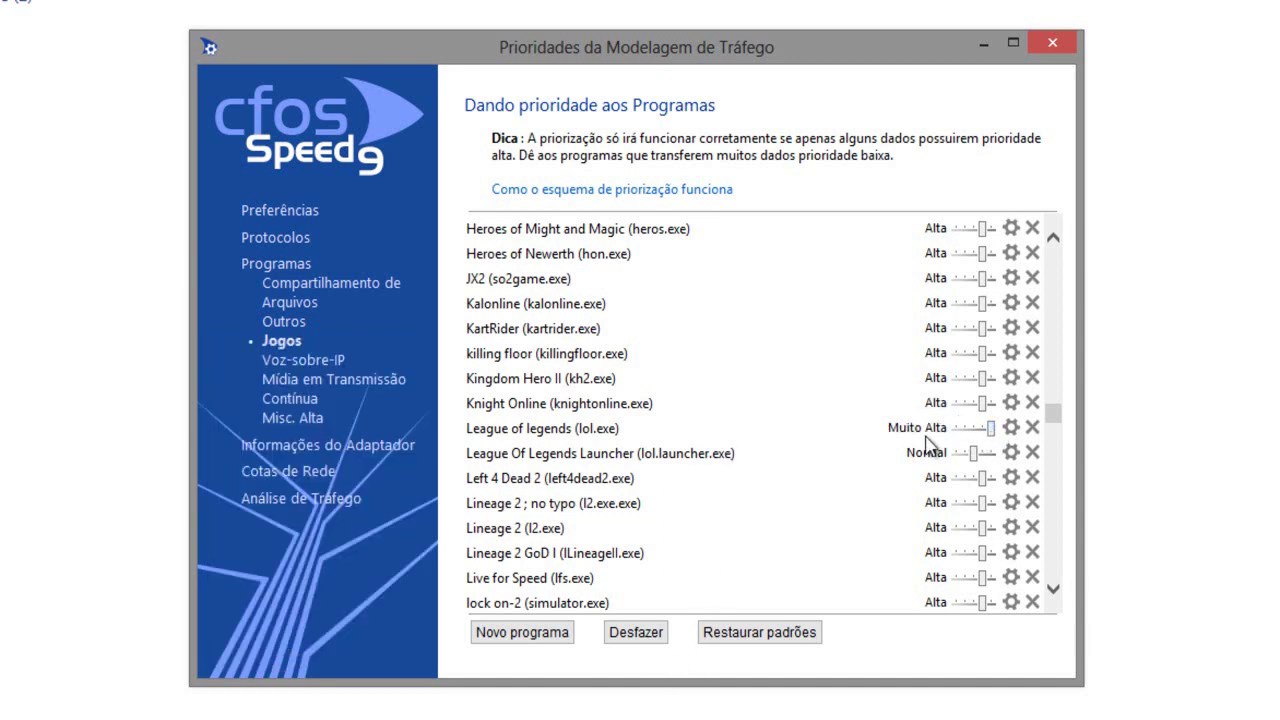
# Look through the rest of the games list to examine which games are included and their priorities
pyautogui.scroll(-2, 790, 430)
pyautogui.scroll(3, 794, 435)
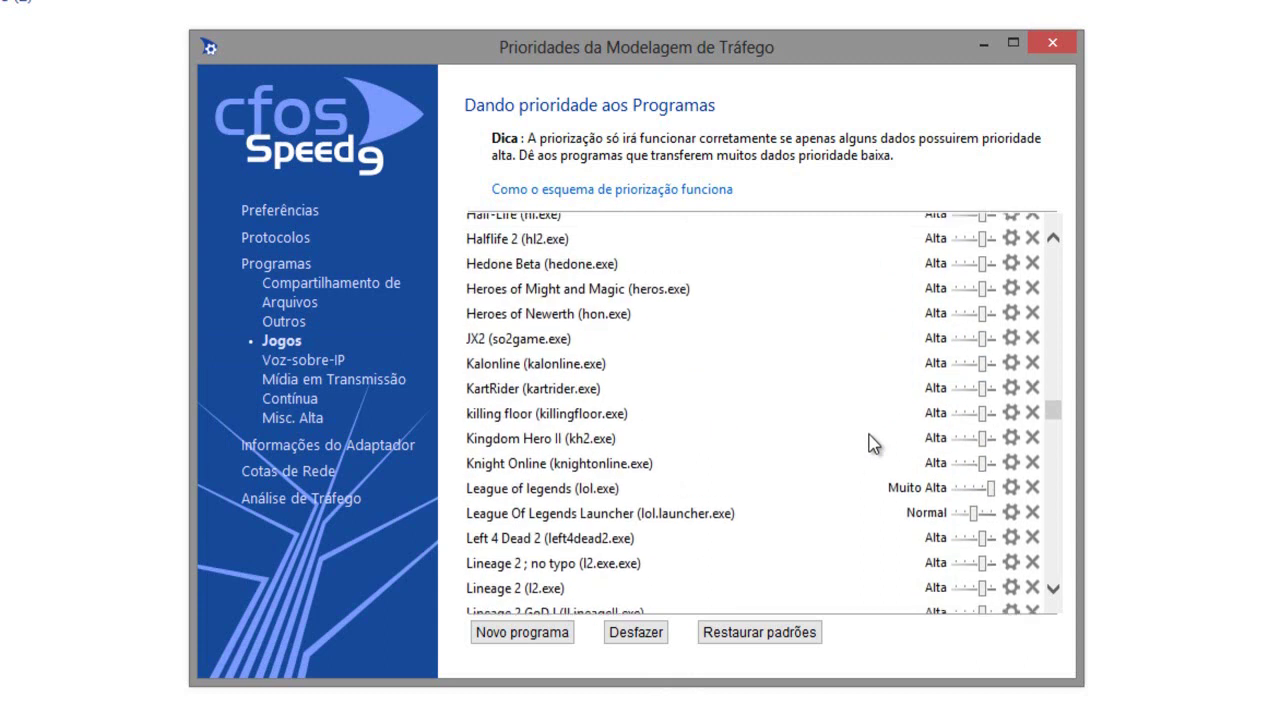
pyautogui.scroll(-2, 830, 440)
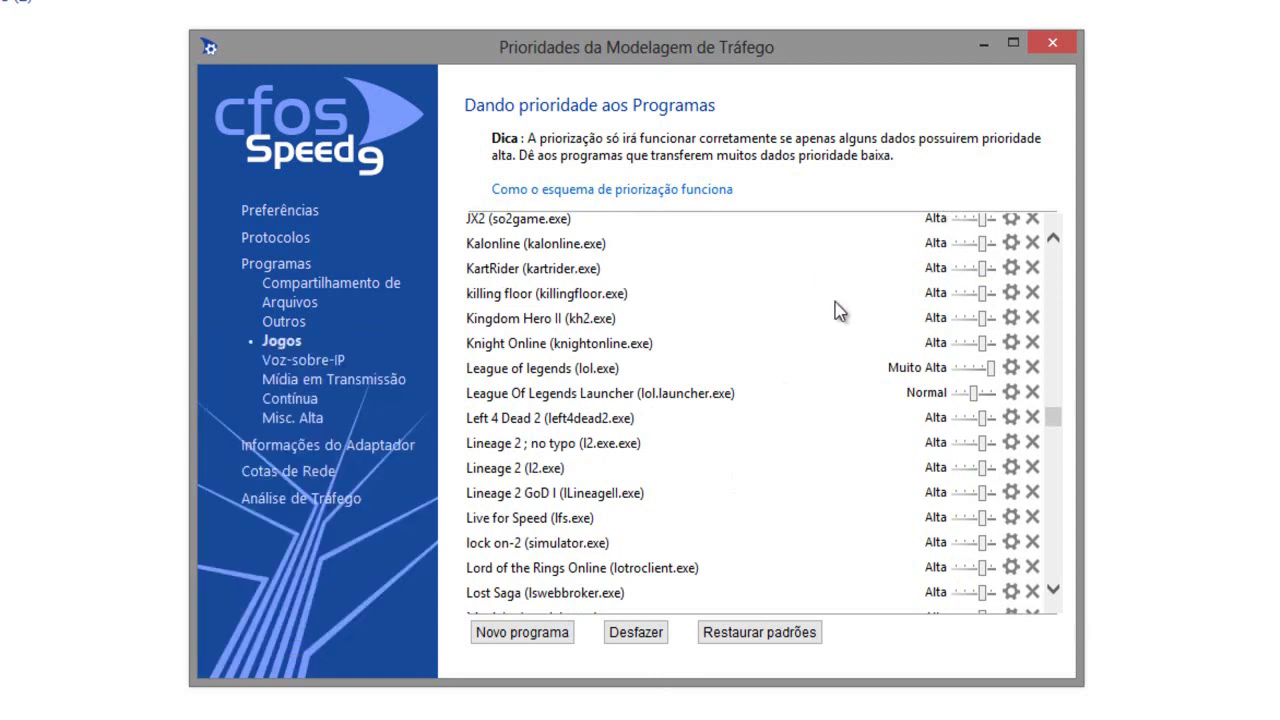
pyautogui.moveTo(1053, 417); pyautogui.dragTo(1050, 452)
pyautogui.moveTo(977, 343)
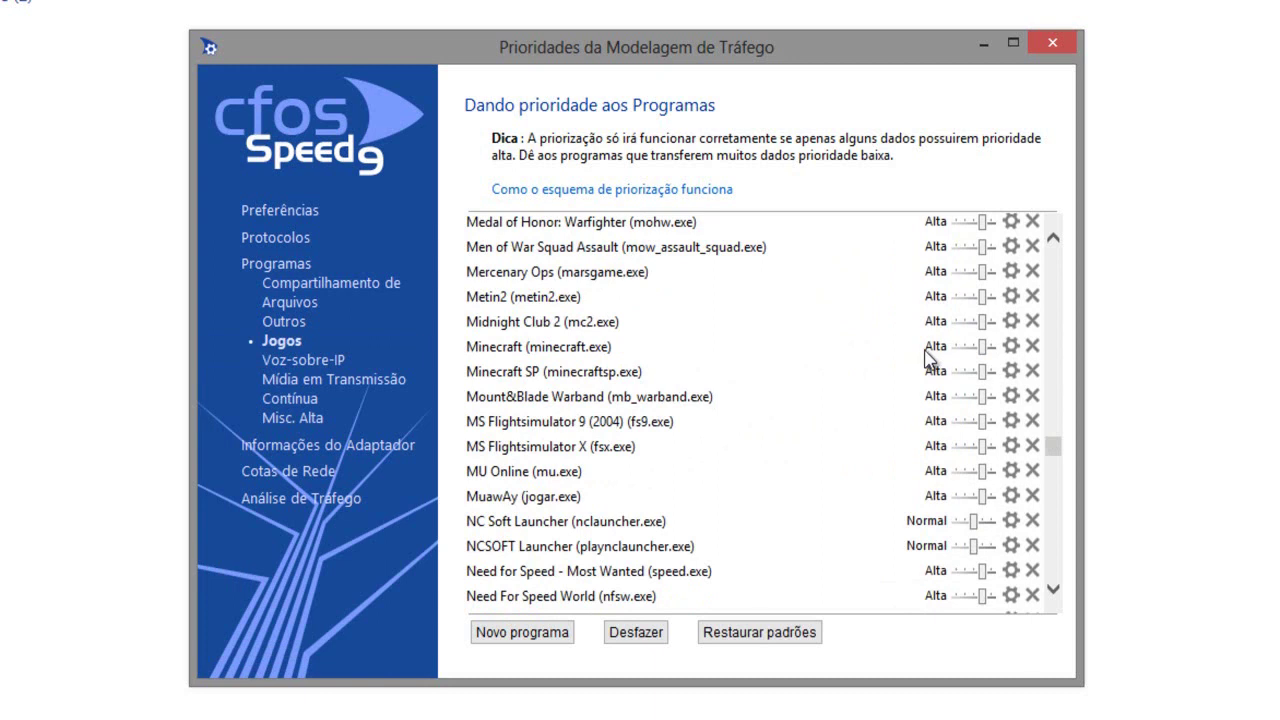
pyautogui.moveTo(993, 475)
pyautogui.moveTo(1057, 484); pyautogui.dragTo(1055, 528)
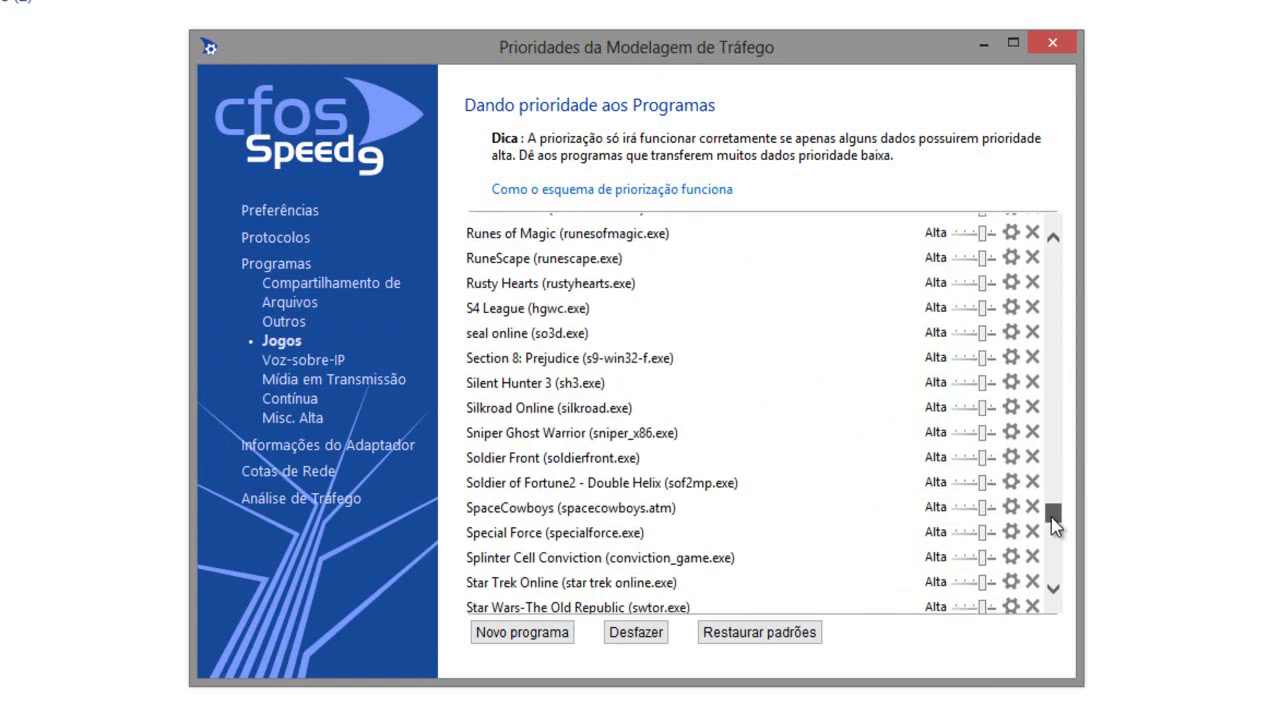
pyautogui.moveTo(1053, 532); pyautogui.dragTo(1054, 538)
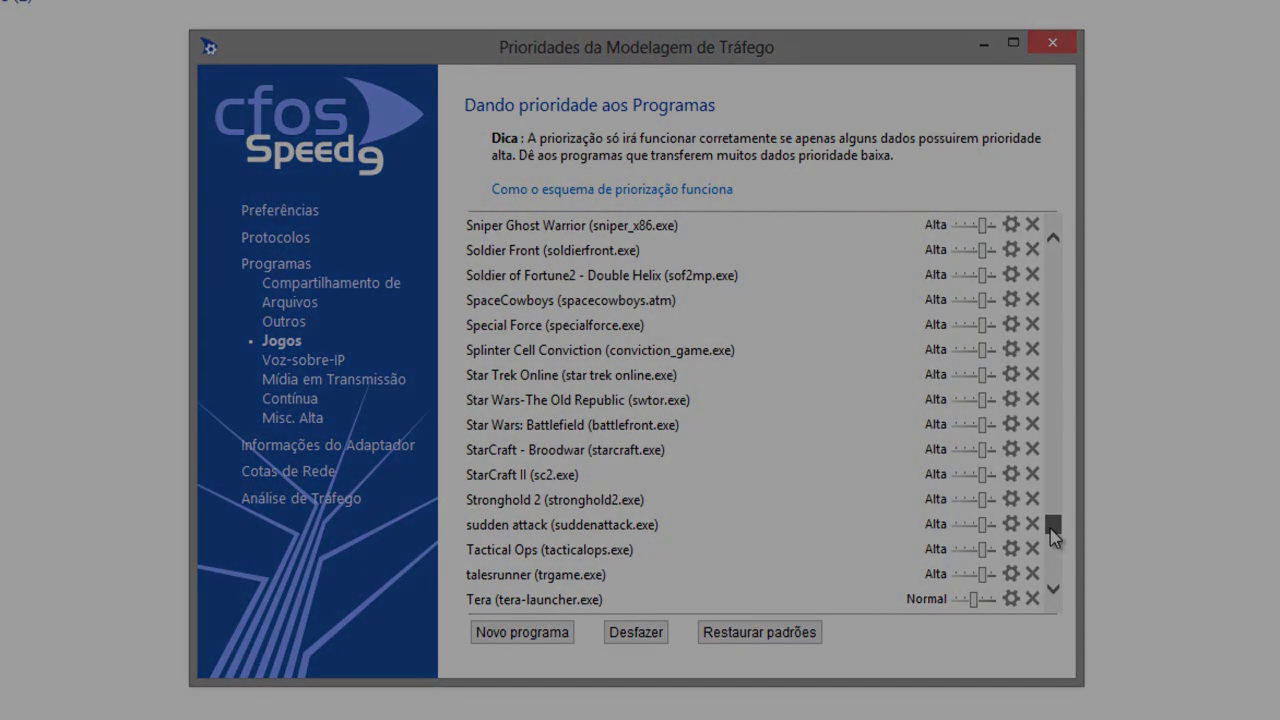
pyautogui.moveTo(1054, 538); pyautogui.dragTo(1055, 566)
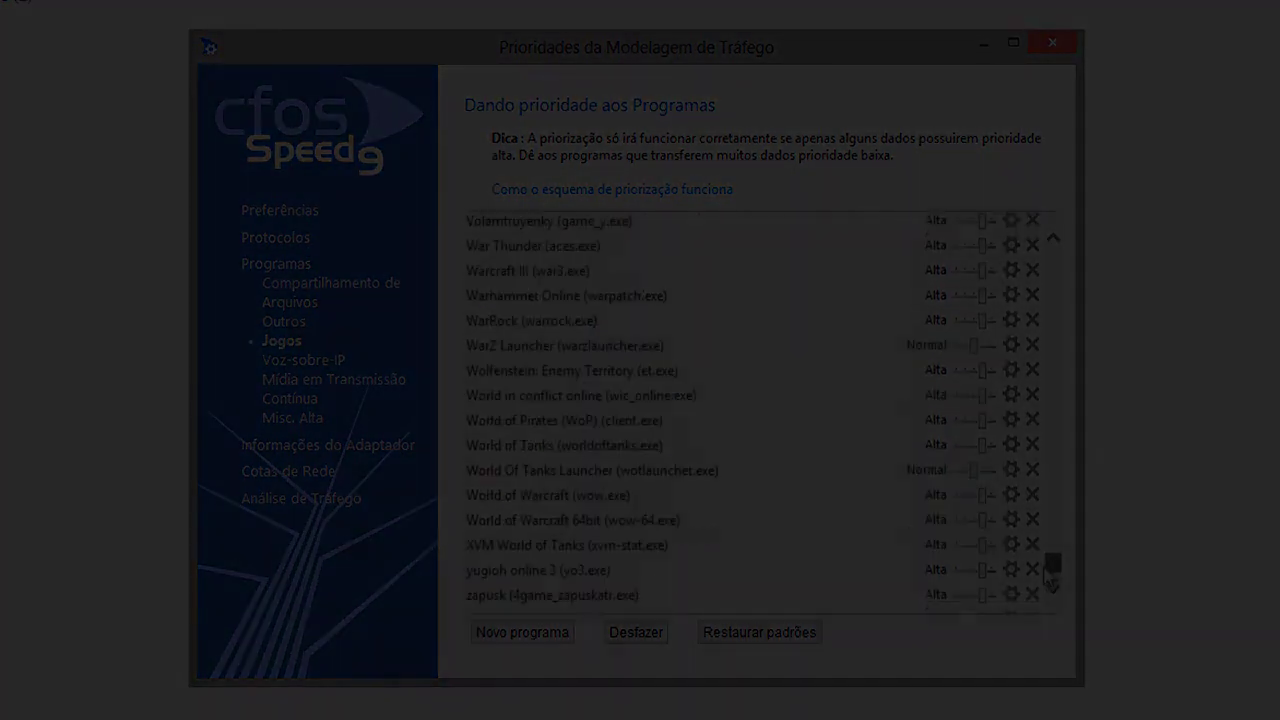